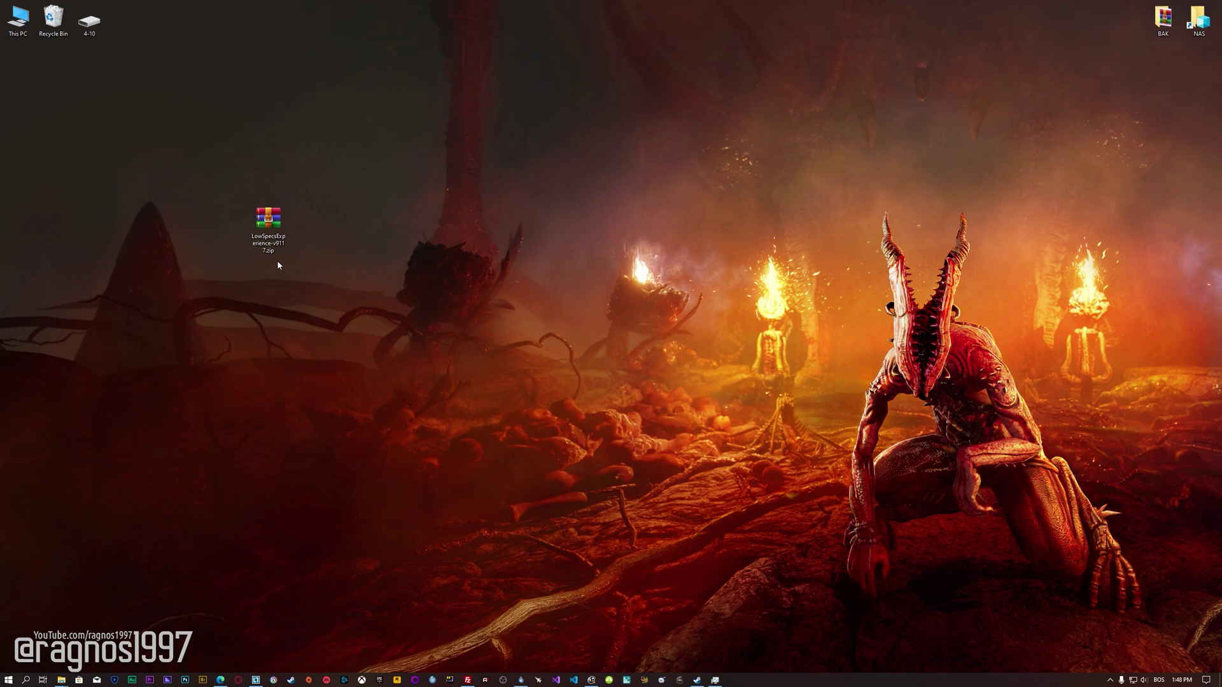
- Extract the downloaded zip to the desktop and launch the setup program
{"action": "right_click", "coordinate": [268, 217]}
{"action": "left_click", "coordinate": [324, 261]}
{"action": "left_click", "coordinate": [17, 222]}
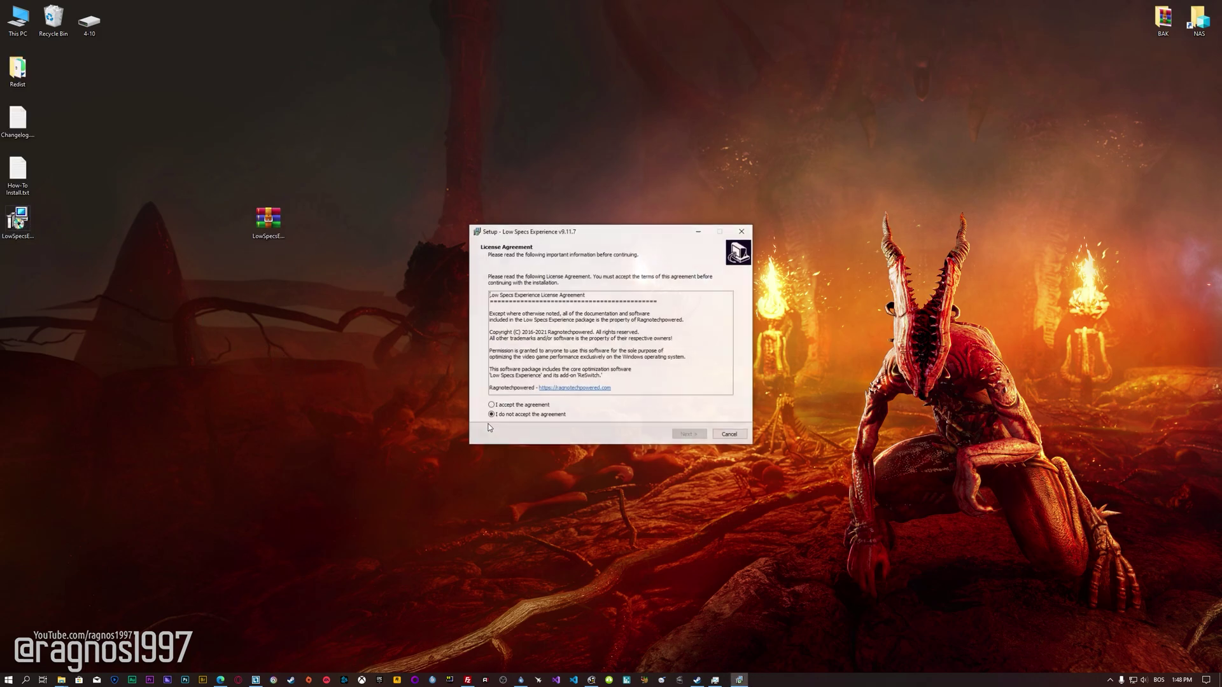
- Accept the license, install Low Specs Experience, finish setup and launch it
{"action": "left_click", "coordinate": [687, 437]}
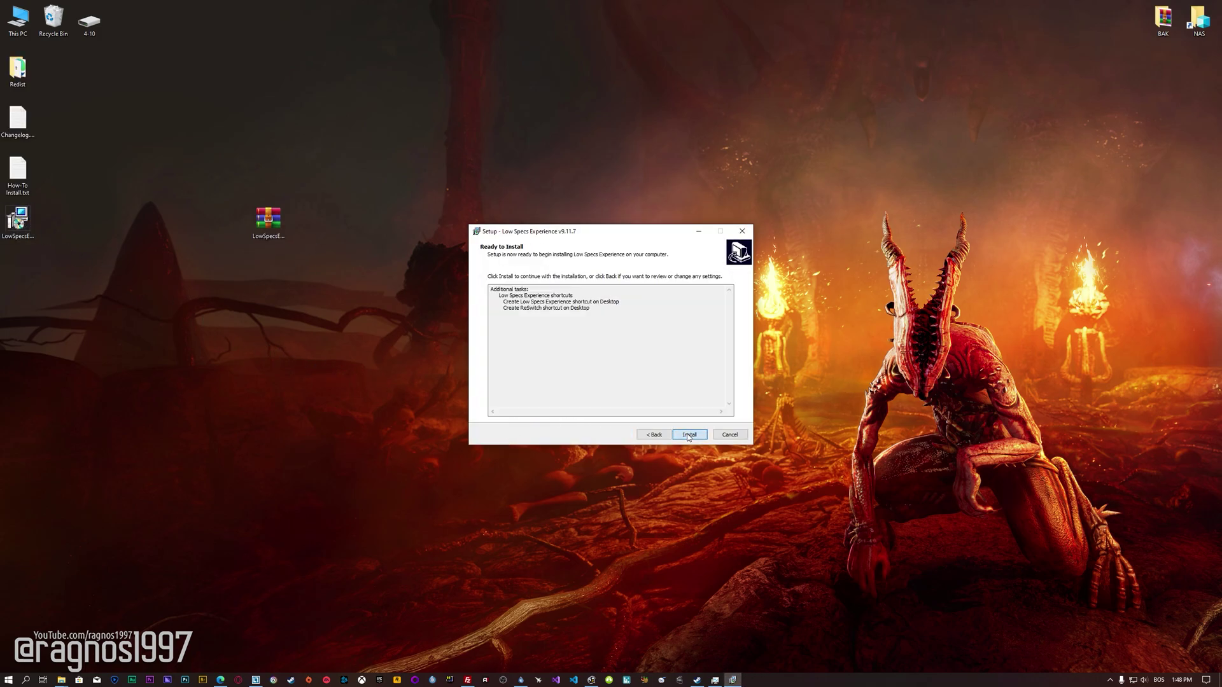
{"action": "left_click", "coordinate": [689, 437]}
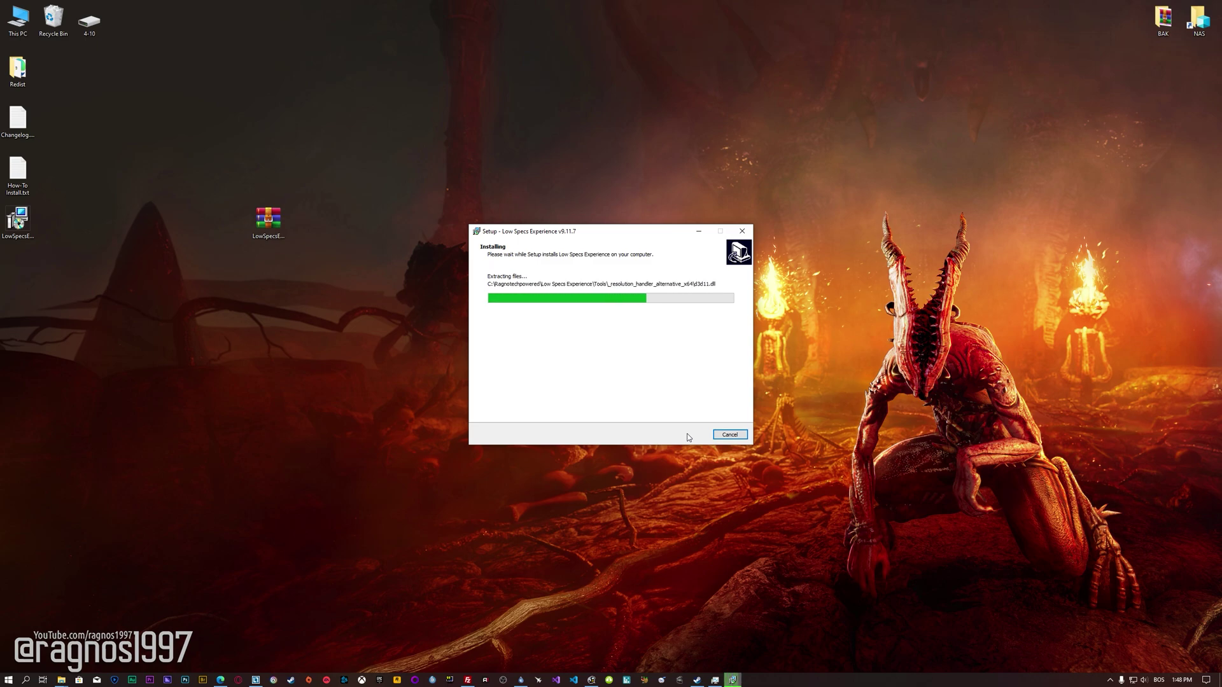
{"action": "left_click", "coordinate": [689, 437]}
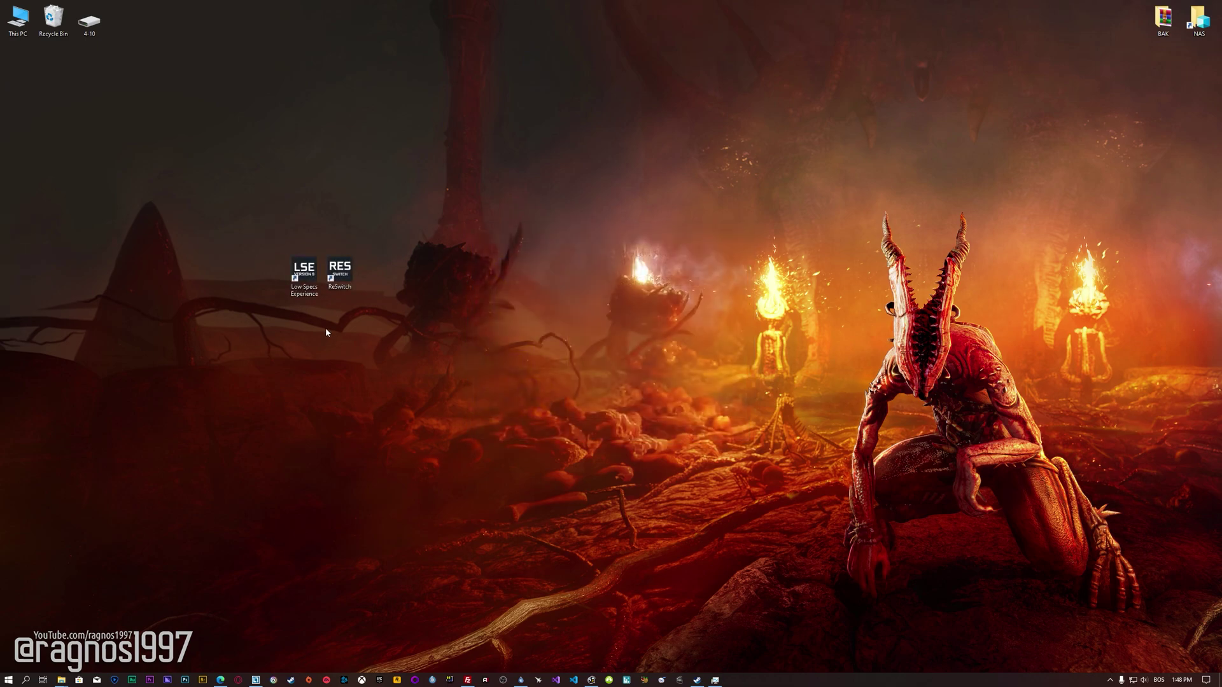
{"action": "double_click", "coordinate": [303, 272]}
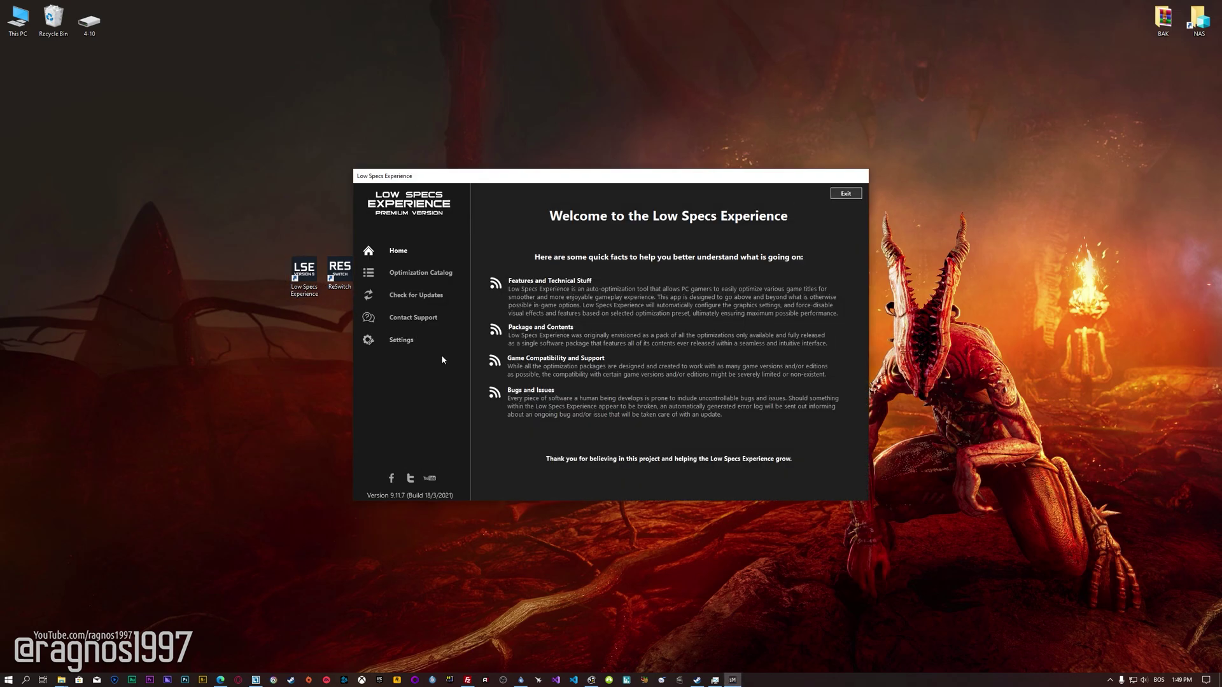
- From the Optimization Catalog, choose Agony Unrated and load its optimization package
{"action": "left_click", "coordinate": [421, 274]}
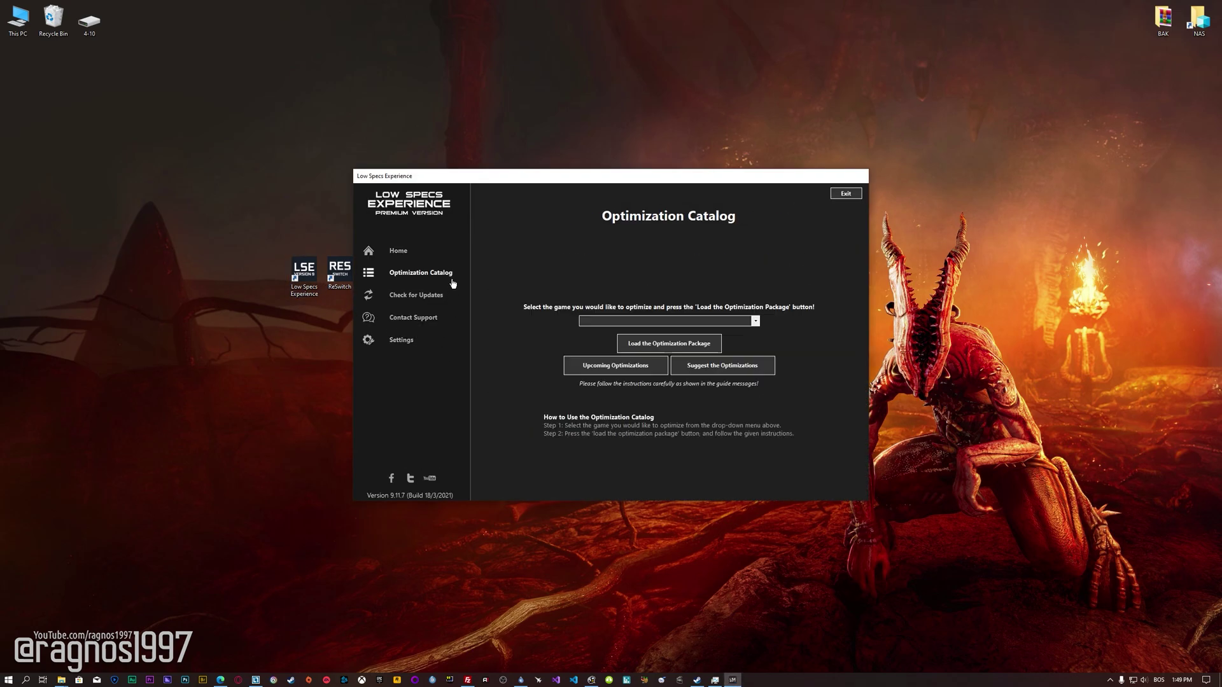
{"action": "left_click", "coordinate": [722, 321]}
{"action": "scroll", "coordinate": [700, 357], "scroll_direction": "down", "scroll_amount": 1}
{"action": "scroll", "coordinate": [699, 358], "scroll_direction": "up", "scroll_amount": 1}
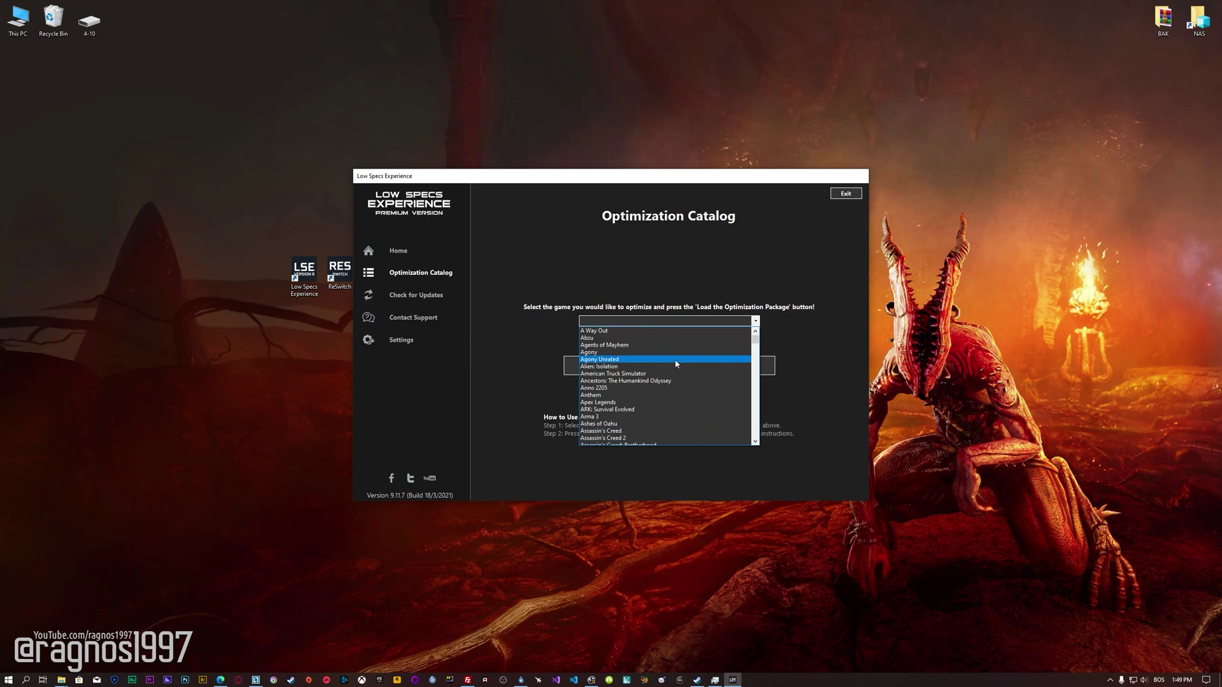
{"action": "left_click", "coordinate": [675, 358]}
{"action": "left_click", "coordinate": [709, 350]}
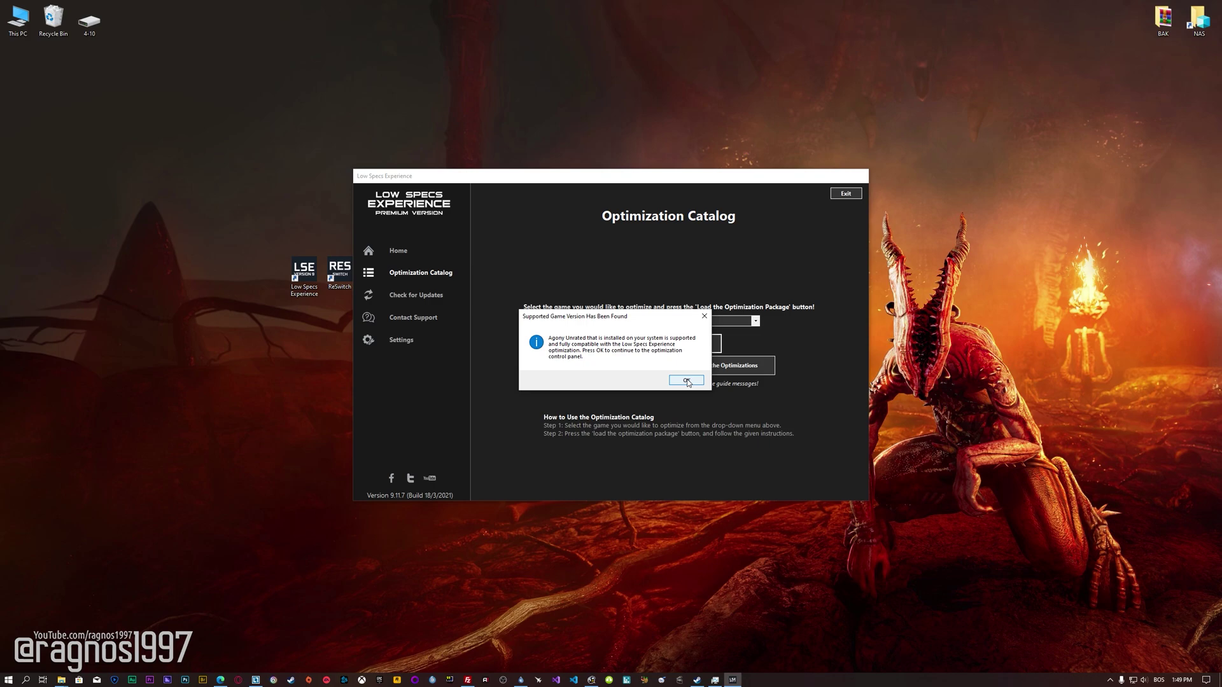
- Run Potato-Low Optimization on Agony Unrated at 2560 x 1440 [16/9] resolution
{"action": "left_click", "coordinate": [688, 381]}
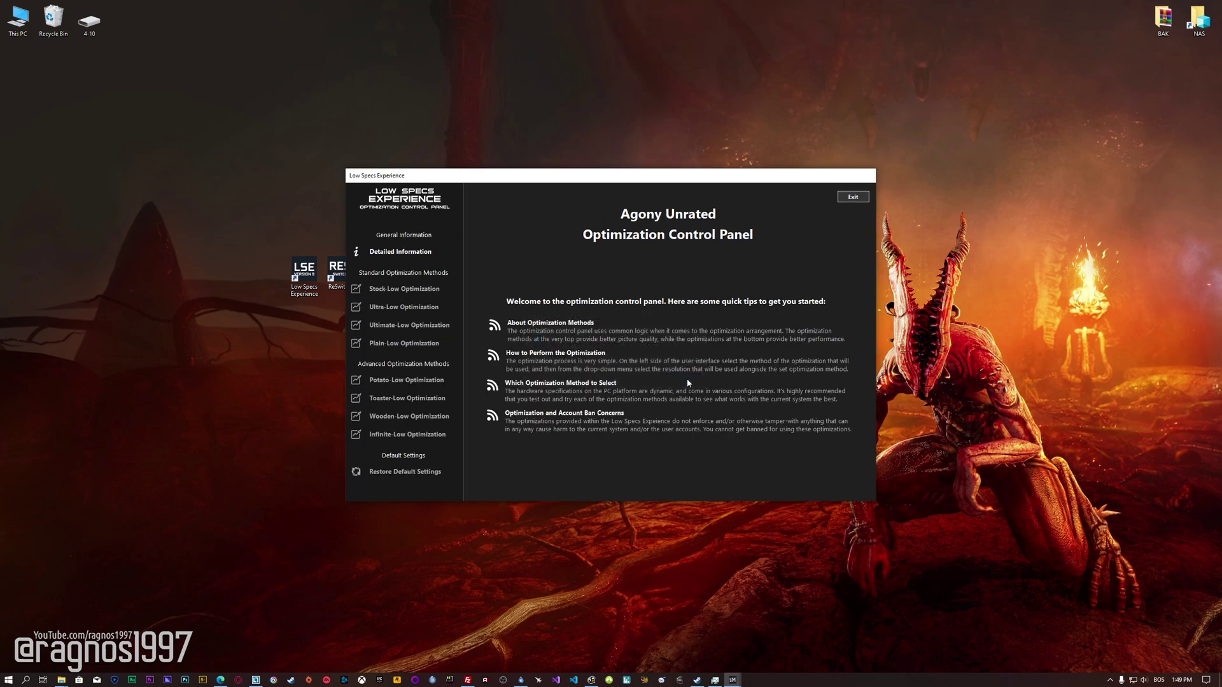
{"action": "left_click", "coordinate": [419, 383]}
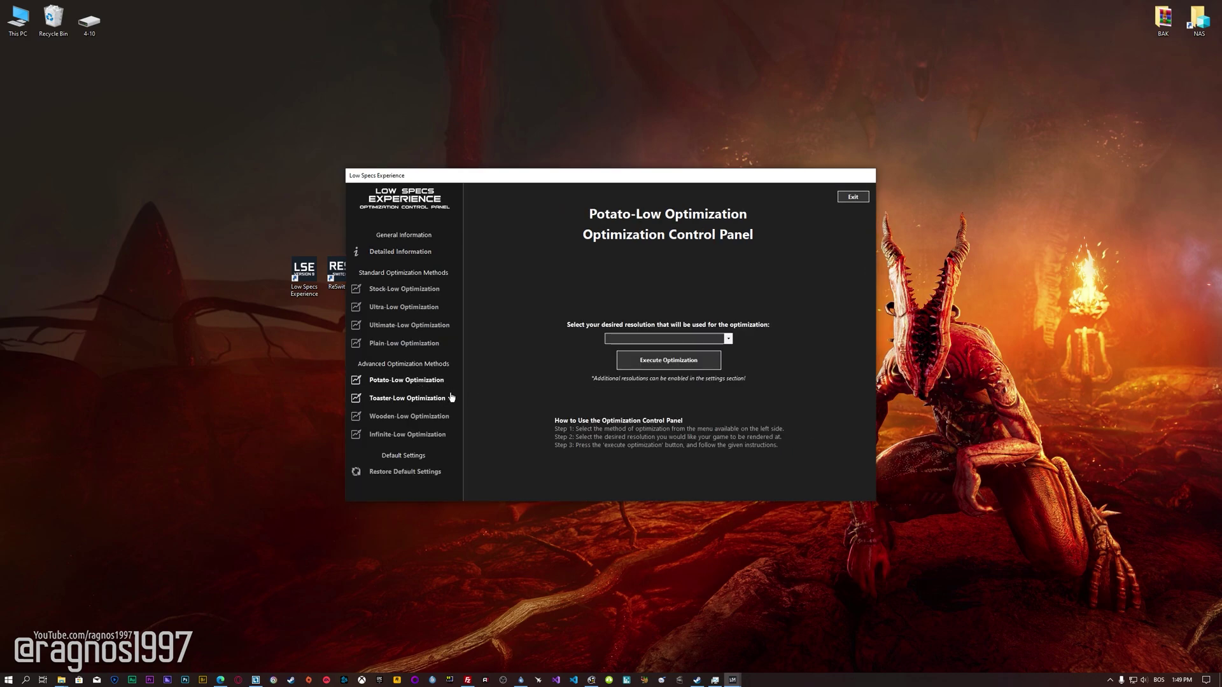
{"action": "left_click", "coordinate": [727, 338]}
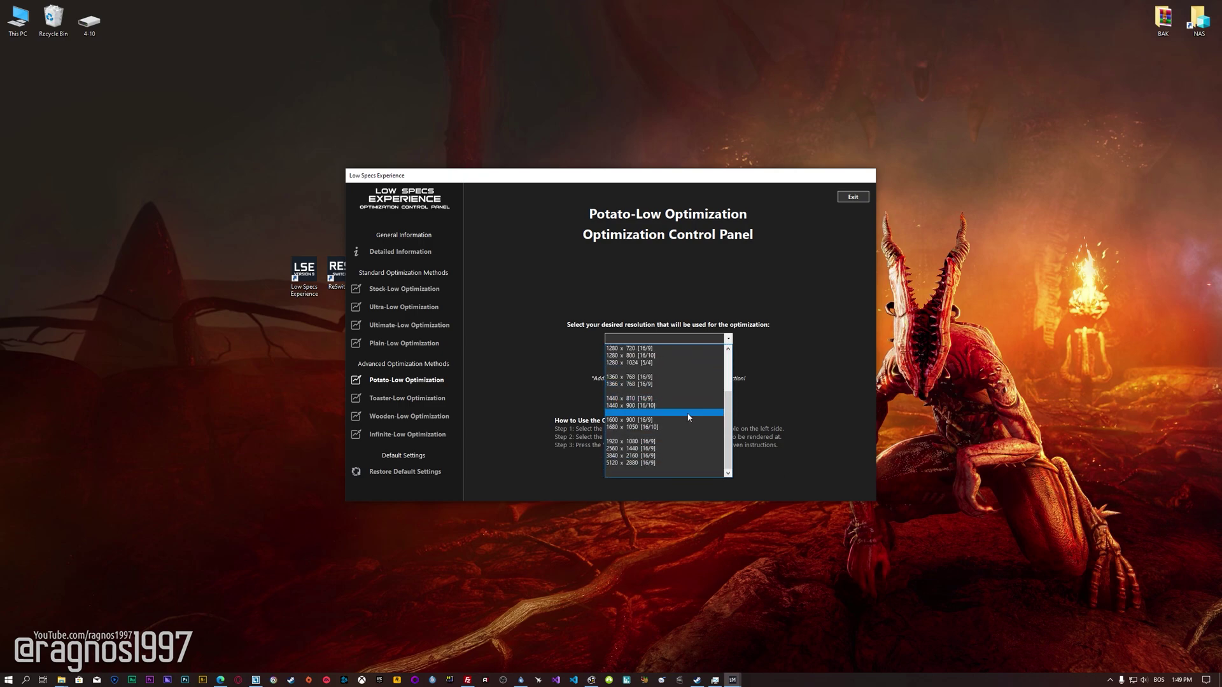
{"action": "left_click", "coordinate": [677, 448]}
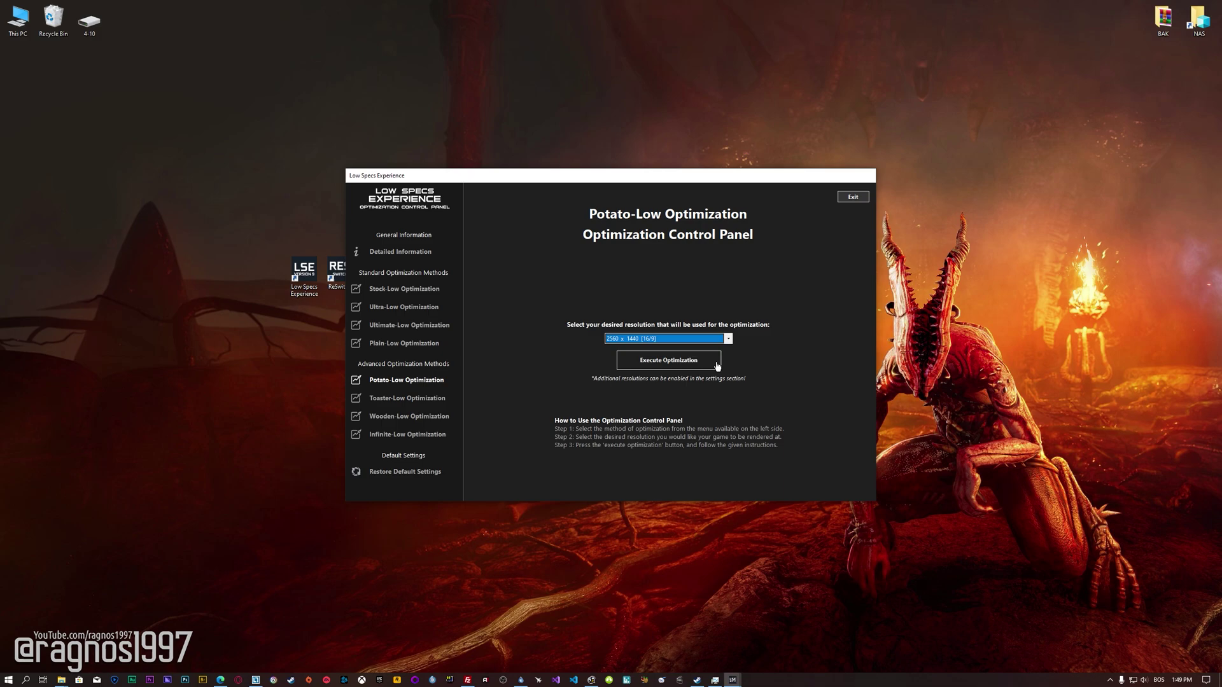
{"action": "left_click", "coordinate": [716, 364]}
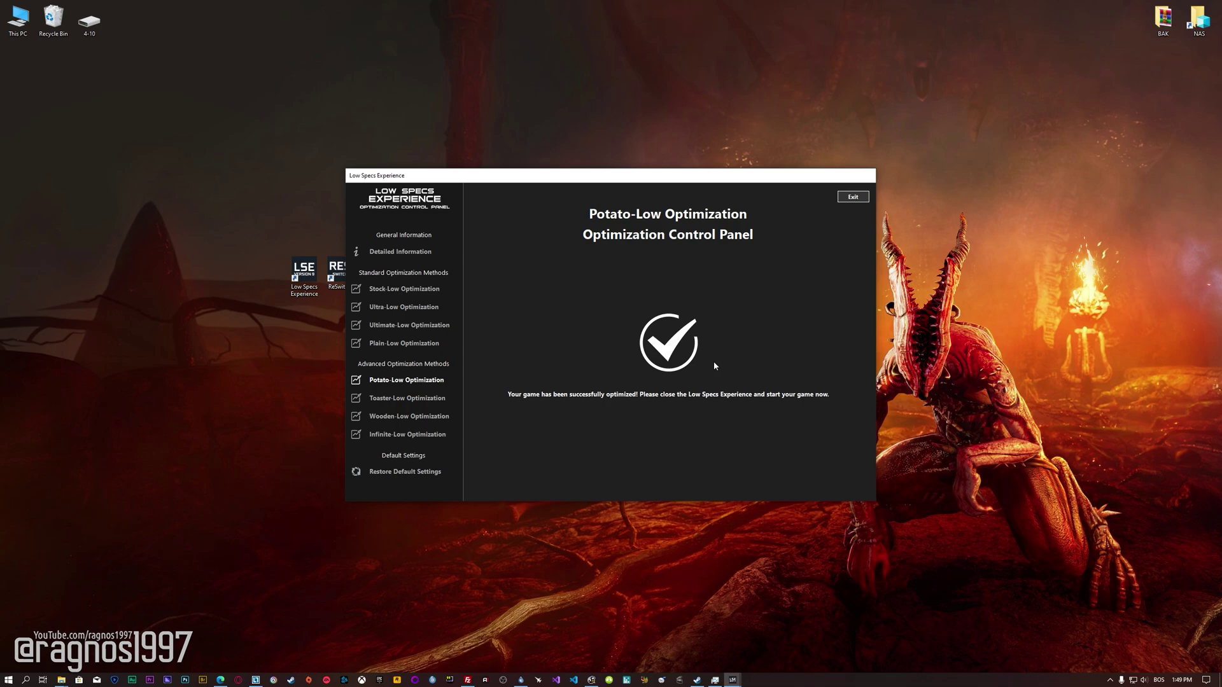
- Restore Agony Unrated to its default settings via Restore Default Settings
{"action": "left_click", "coordinate": [411, 473]}
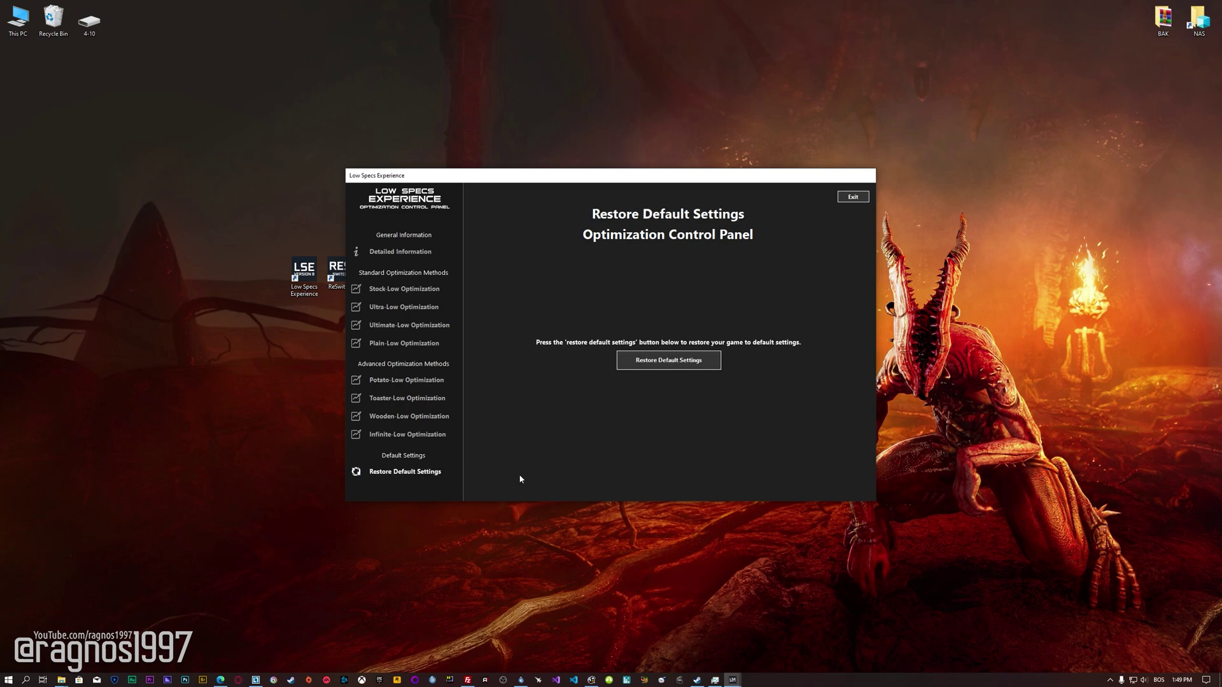
{"action": "left_click", "coordinate": [715, 365]}
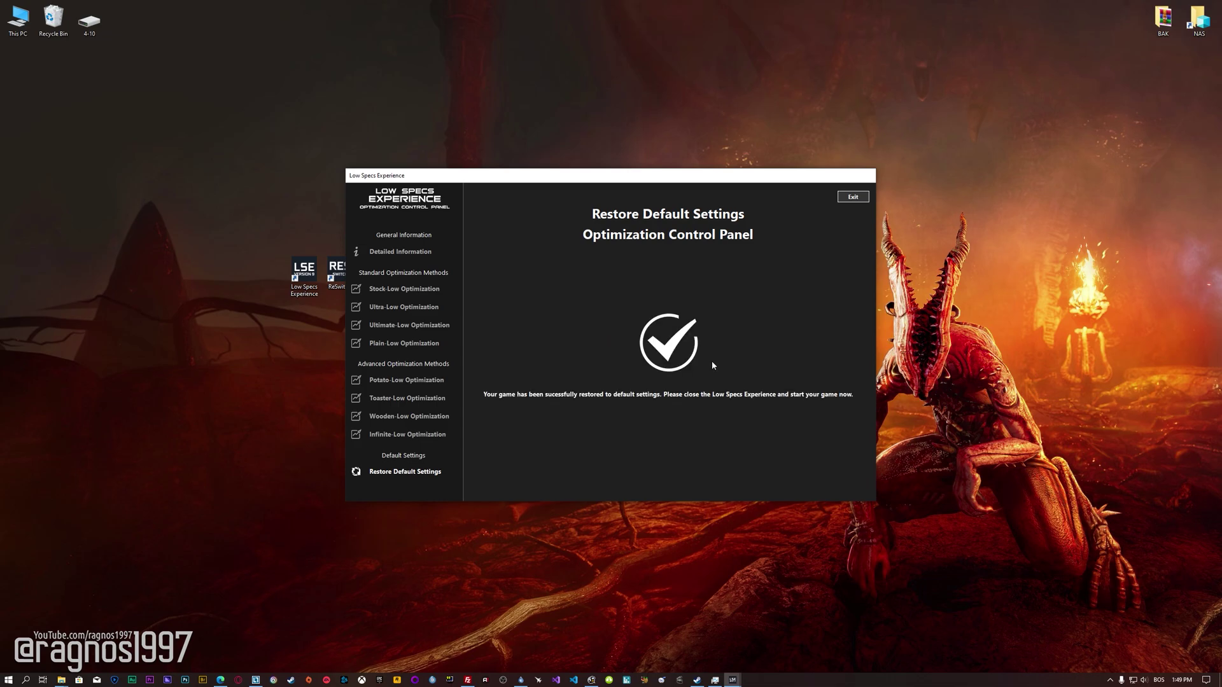